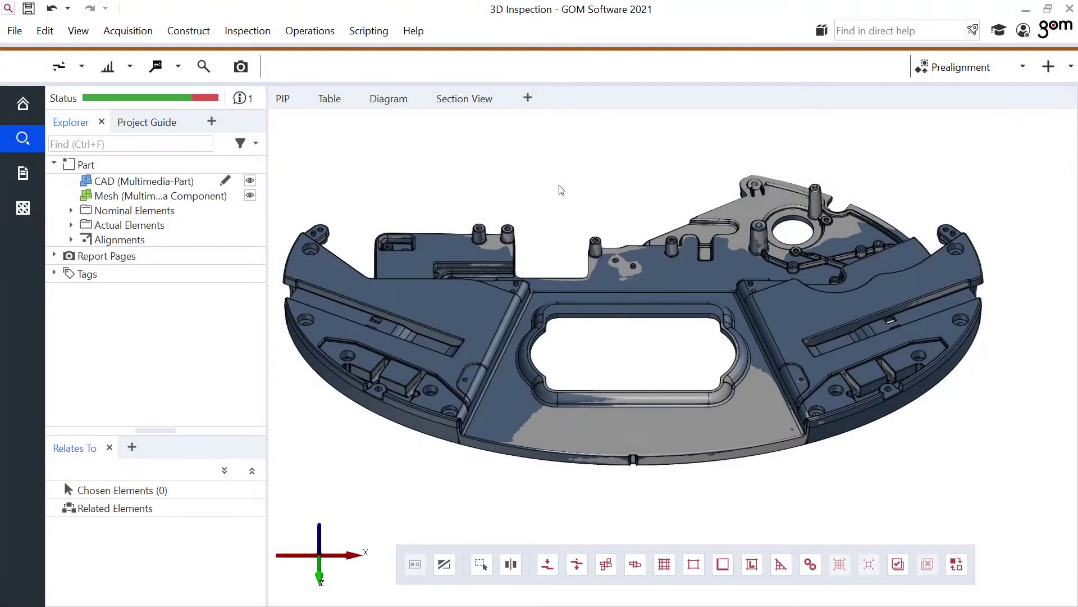
Hide the mesh, collapse the Explorer, tilt the part obliquely and show the Construct > Plane options.
left_click(250, 196)
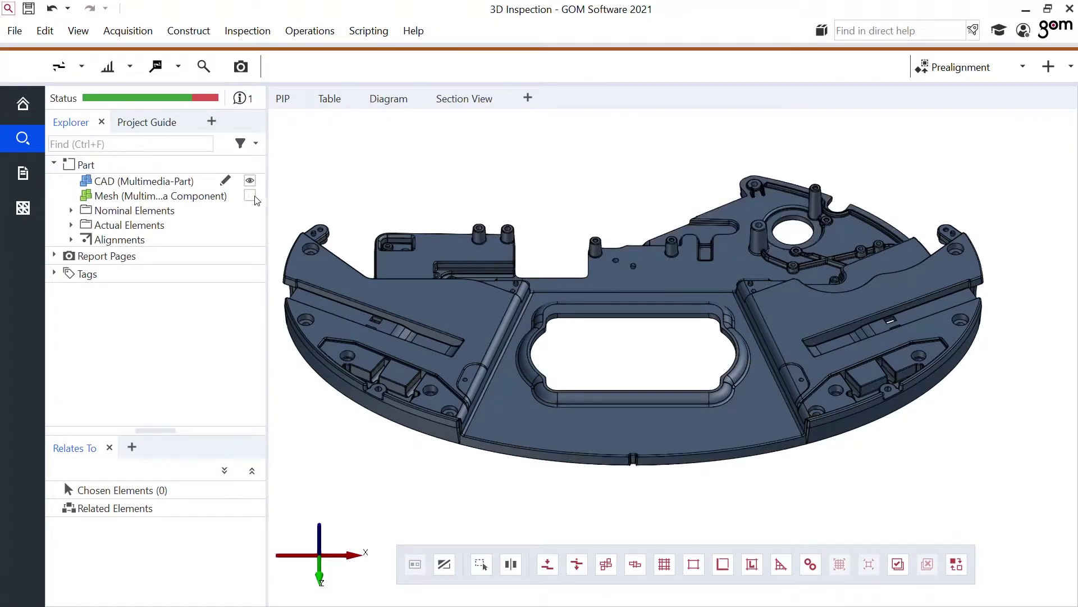
mouse_move(281, 353)
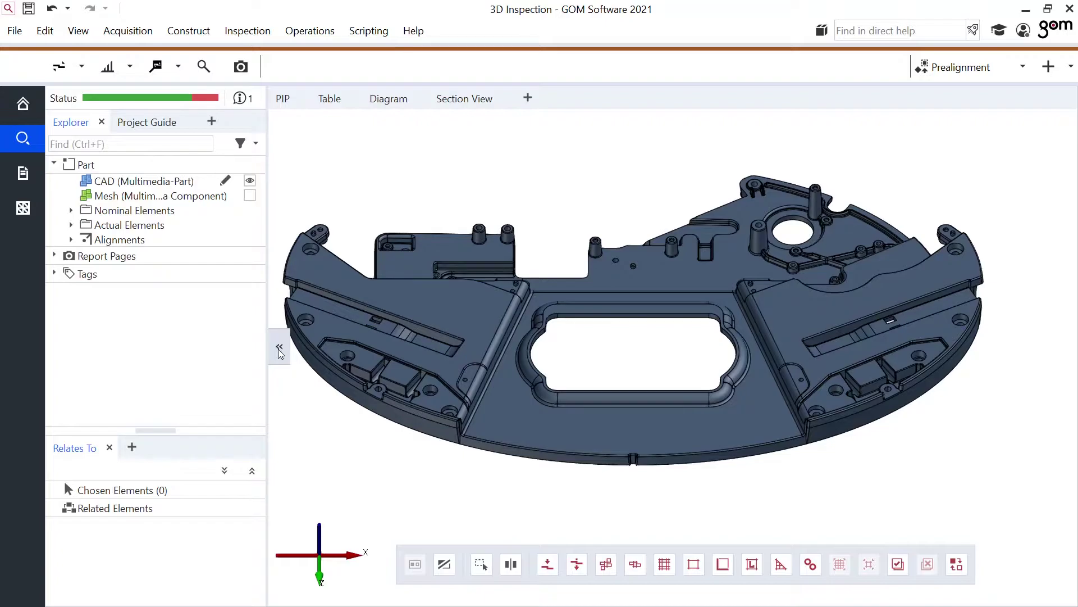
left_click(279, 349)
scroll(506, 354, "up", 3)
left_click_drag(505, 355, 449, 365)
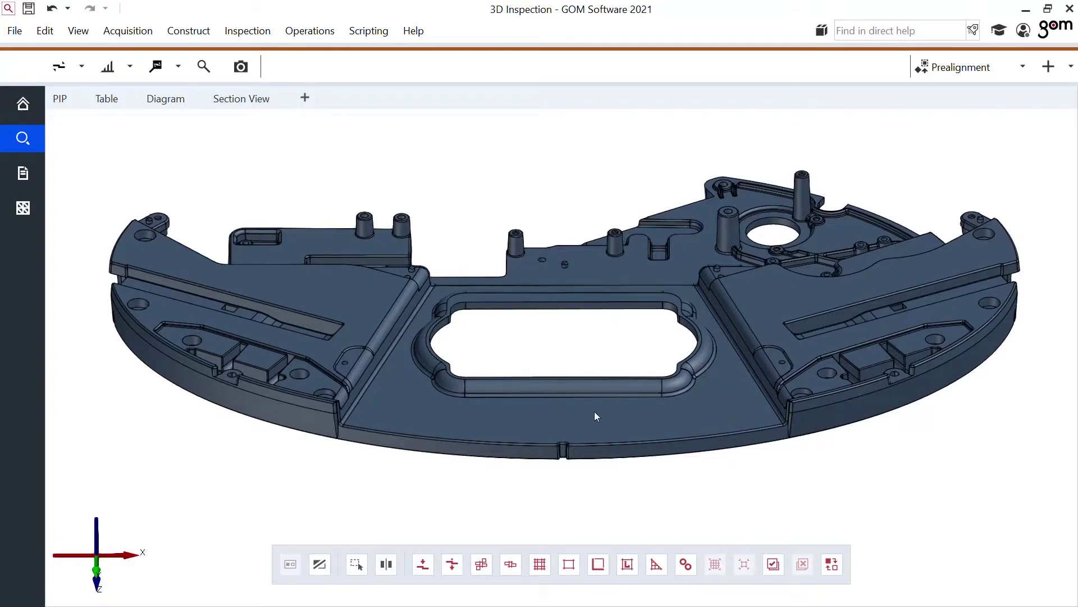
left_click(188, 30)
Create nominal auto planes: Plane 4 on the floor, Planes 5 and 6 on the right and left slanted faces.
mouse_move(317, 66)
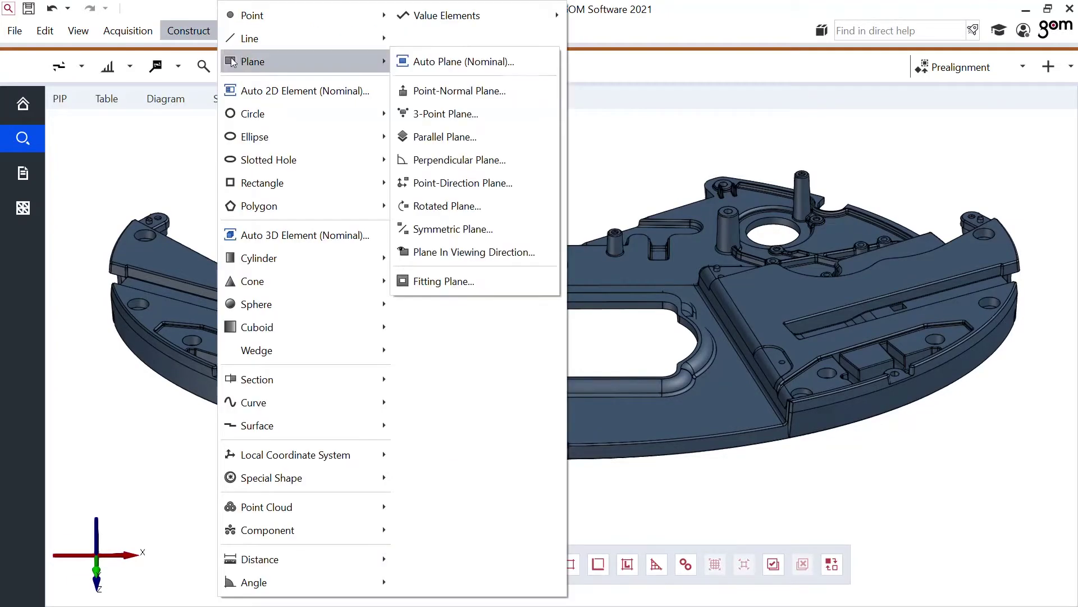
left_click(444, 62)
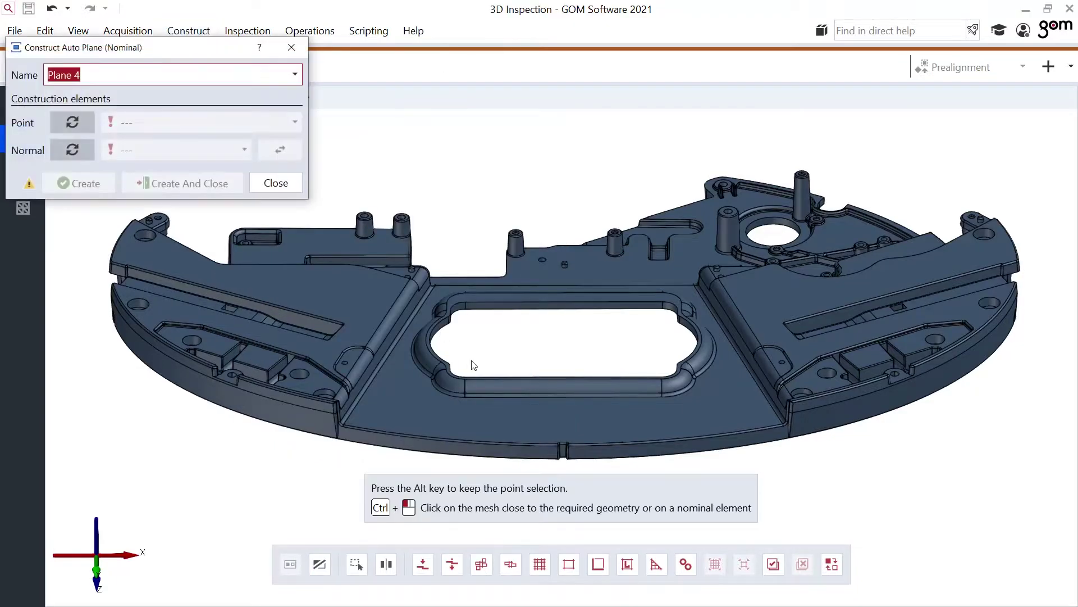
left_click(493, 417, "ctrl")
left_click(494, 418)
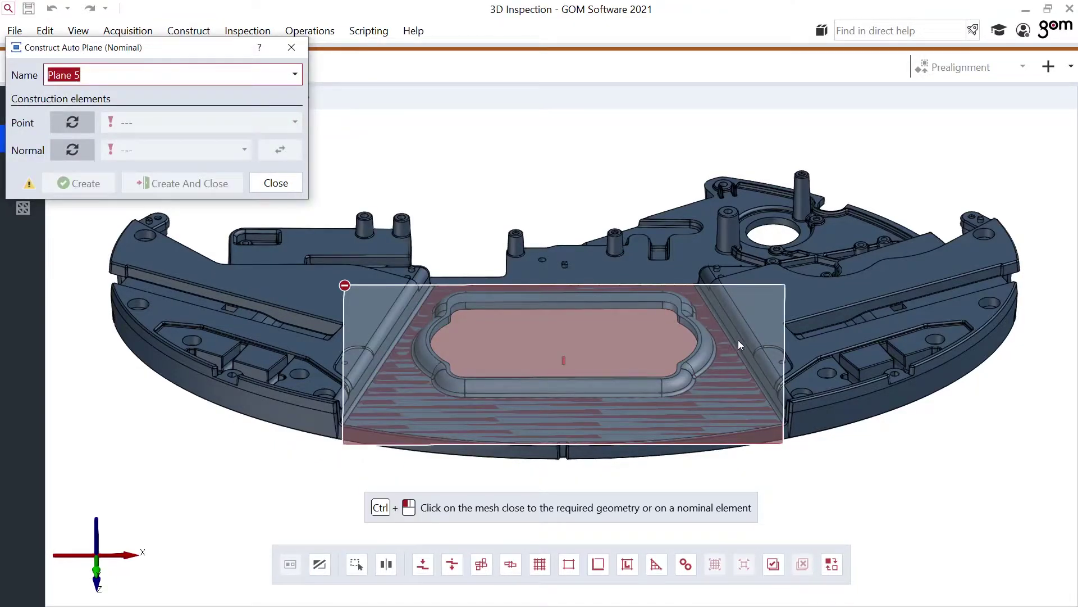
left_click(738, 339, "ctrl")
left_click(730, 348)
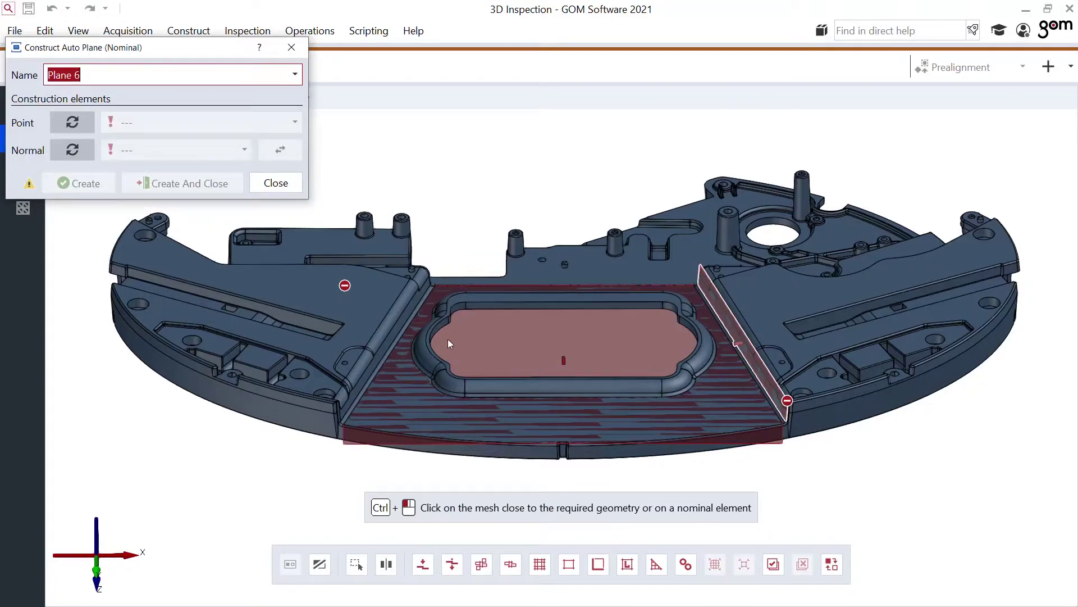
left_click(398, 328, "ctrl")
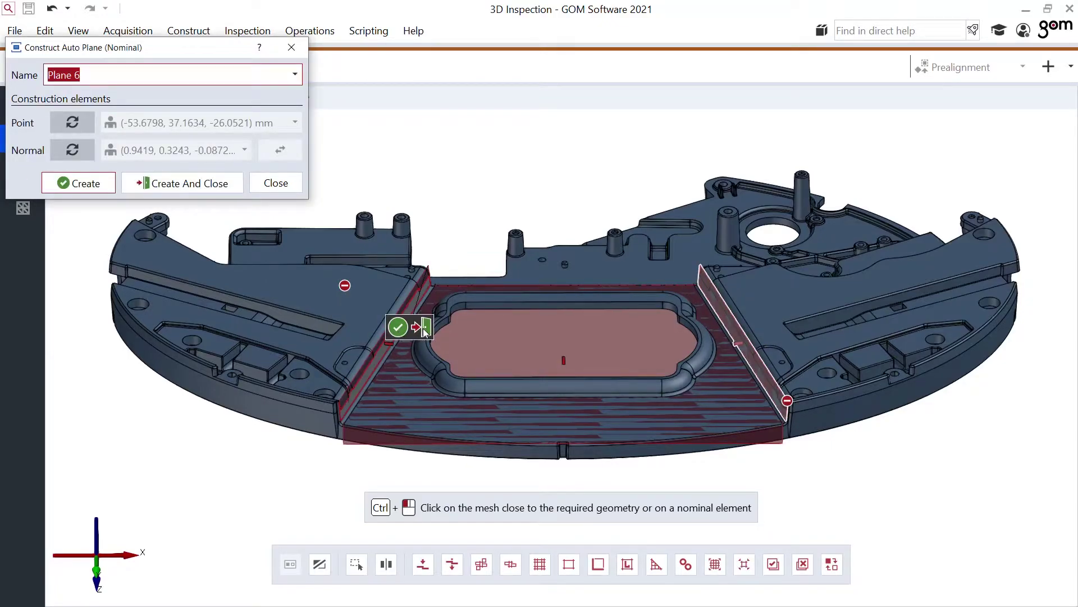
left_click(423, 328)
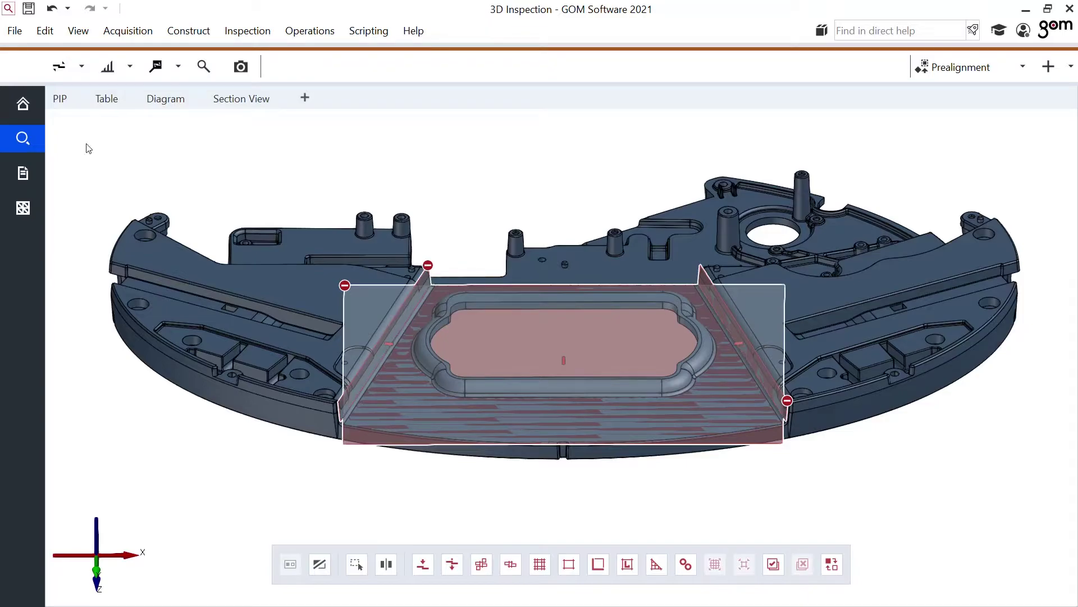
middle_click(82, 158)
Set the planes' measuring principle to Fitting Element using a Gaussian best-fit (3 sigma).
left_click(110, 162)
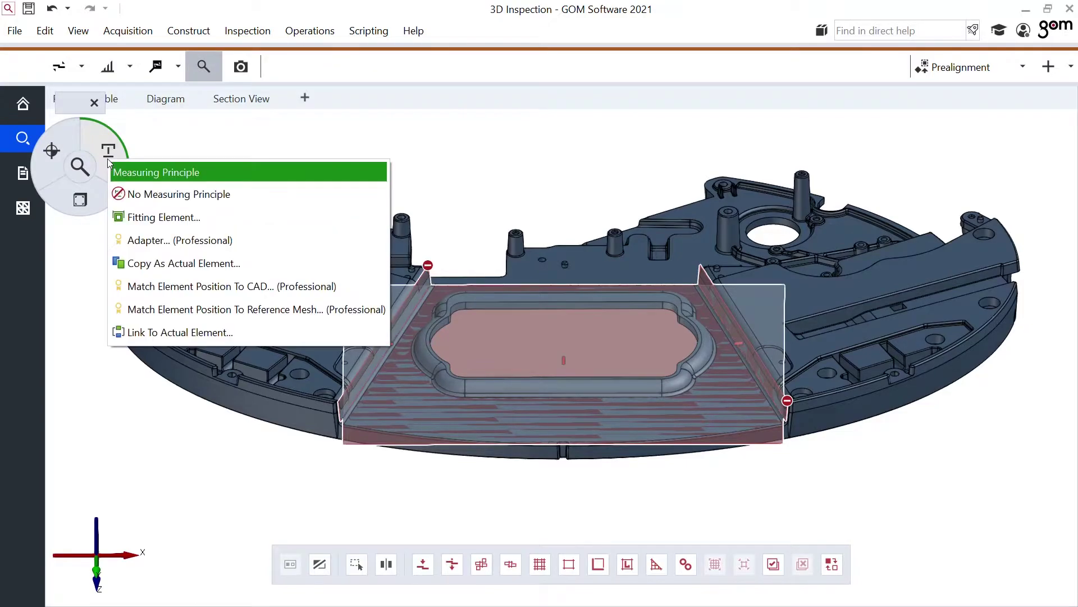
left_click(184, 217)
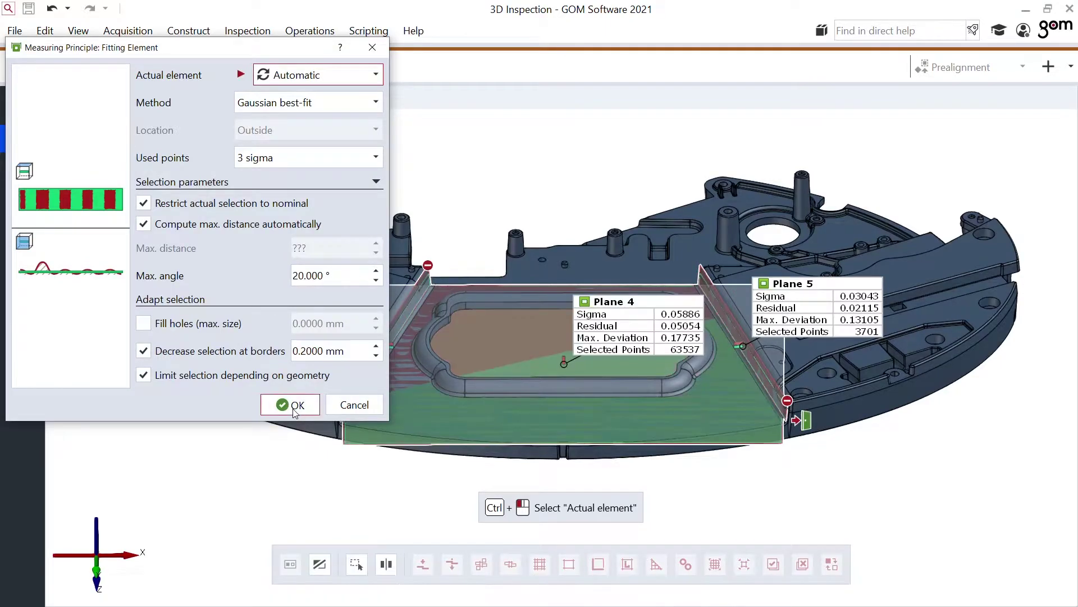
left_click(294, 406)
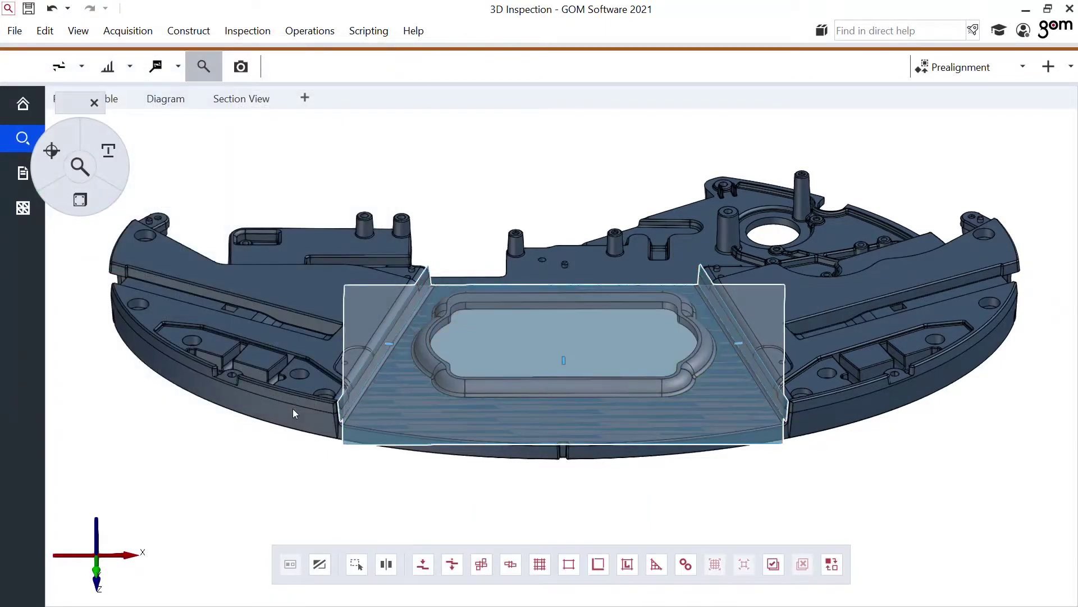
left_click(180, 32)
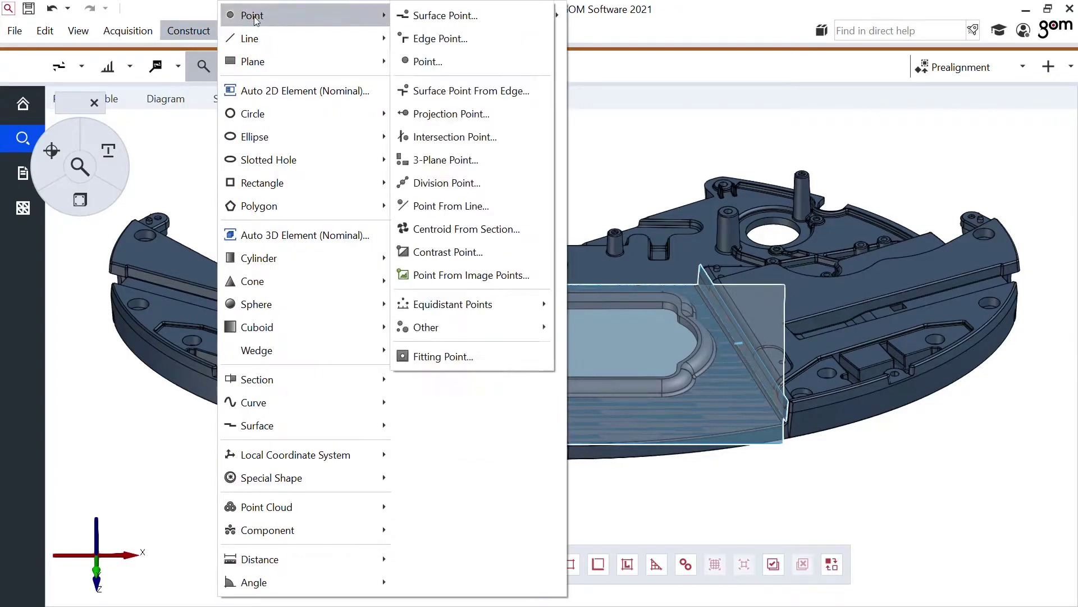
Construct 2-direction Angle 1 between the Plane 4 and Plane 5 normals, reading 95.00°.
mouse_move(275, 333)
mouse_move(309, 582)
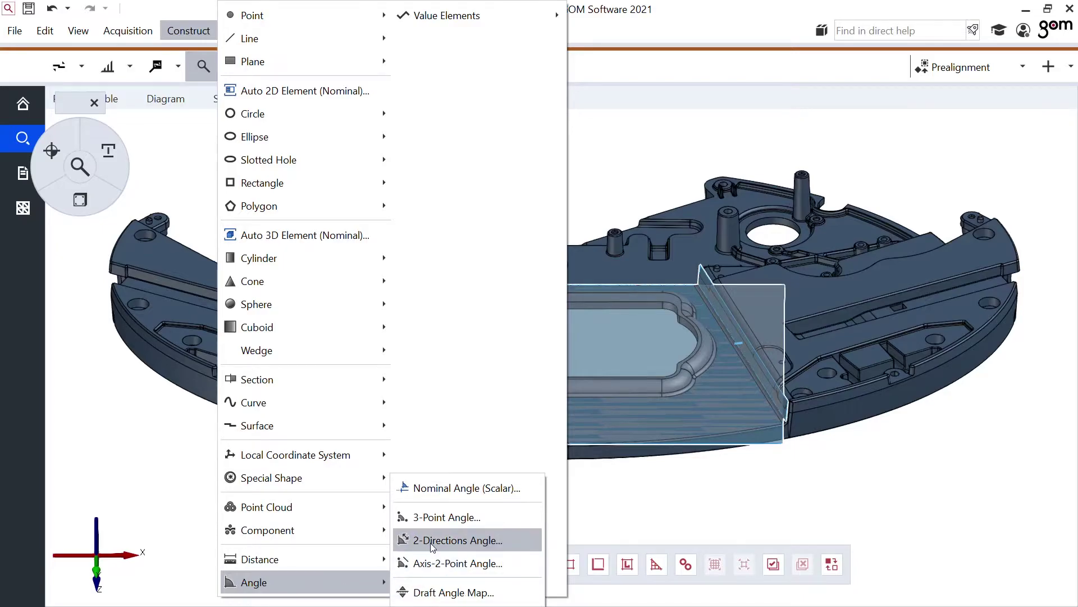
left_click(433, 540)
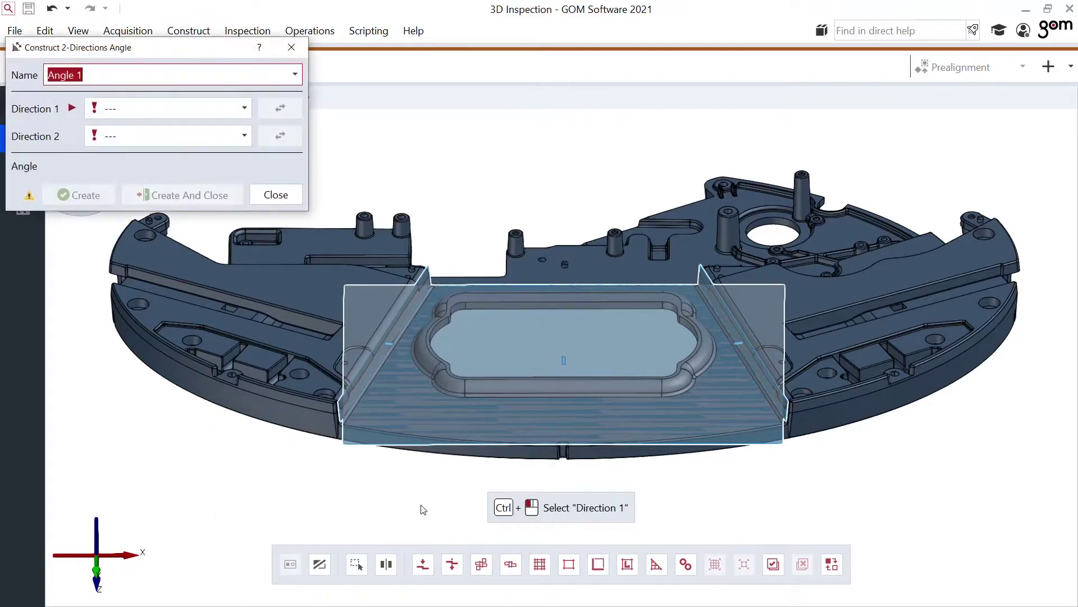
left_click(350, 444, "ctrl")
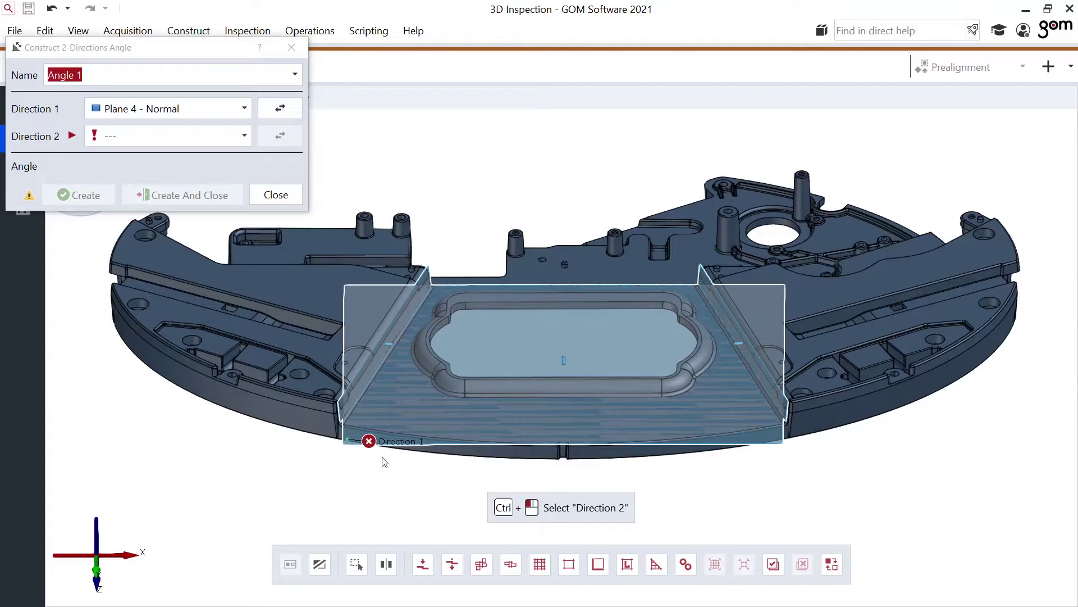
left_click(726, 315, "ctrl")
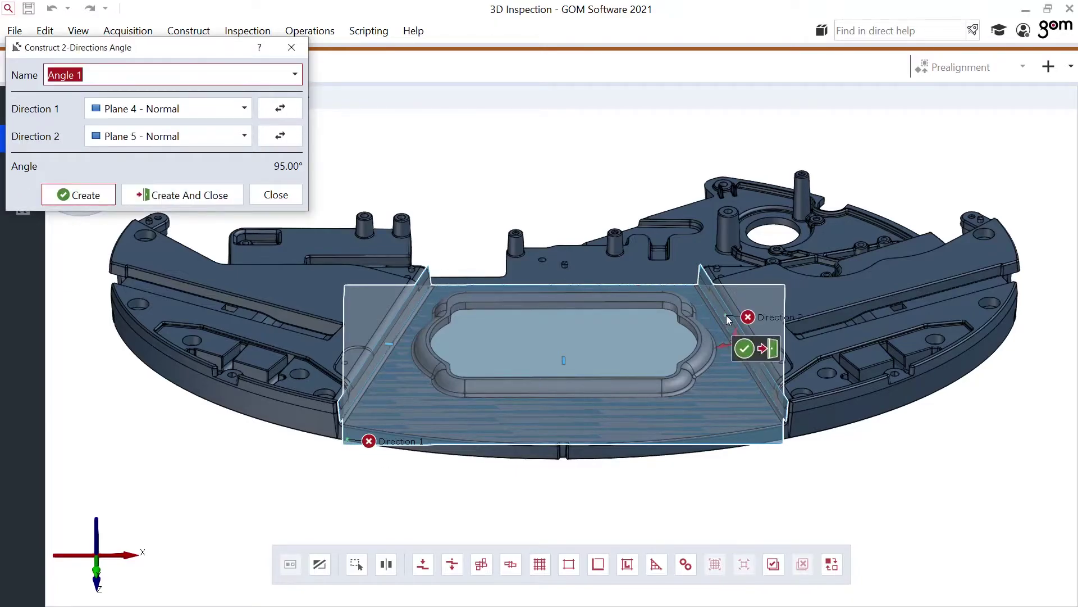
scroll(730, 345, "up", 5)
right_click_drag(735, 351, 728, 350)
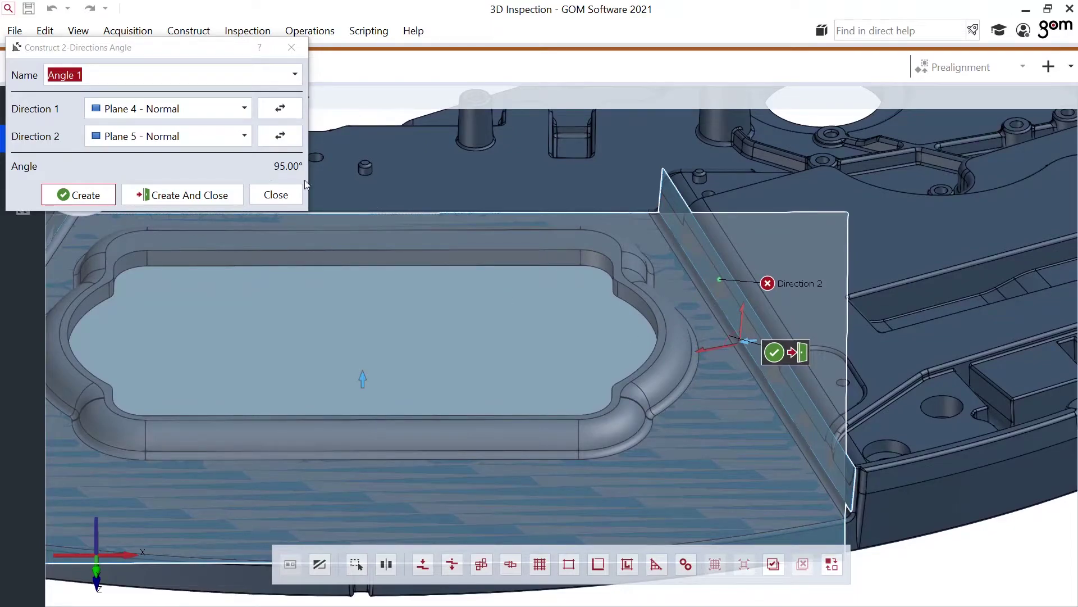
scroll(319, 289, "down", 5)
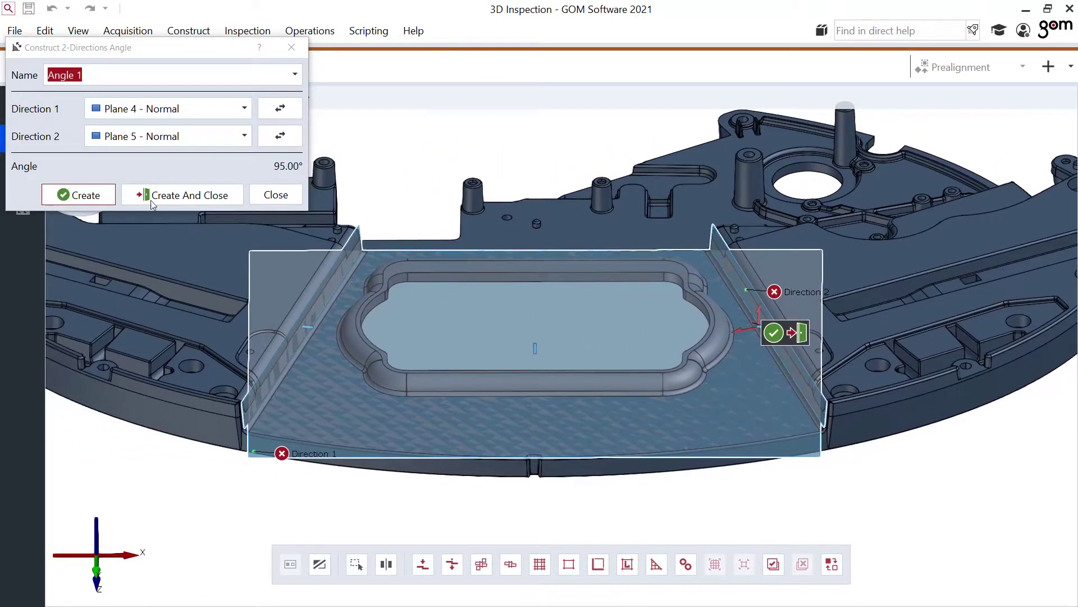
left_click(104, 195)
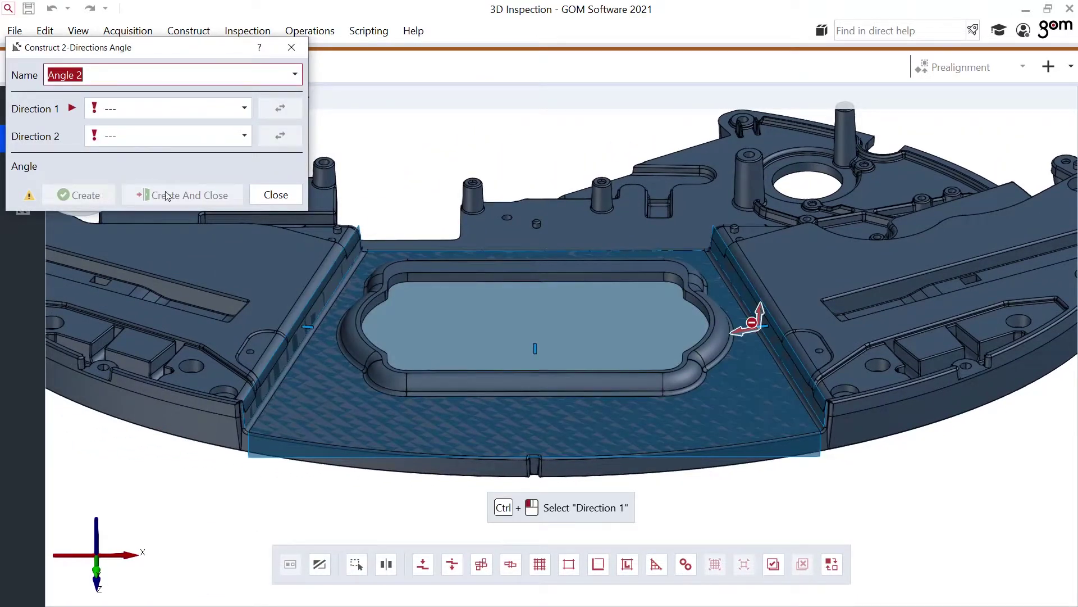
Add Angle 2 between the Plane 4 and Plane 6 normals, also 95.00°.
left_click(254, 457, "ctrl")
left_click(293, 336, "ctrl")
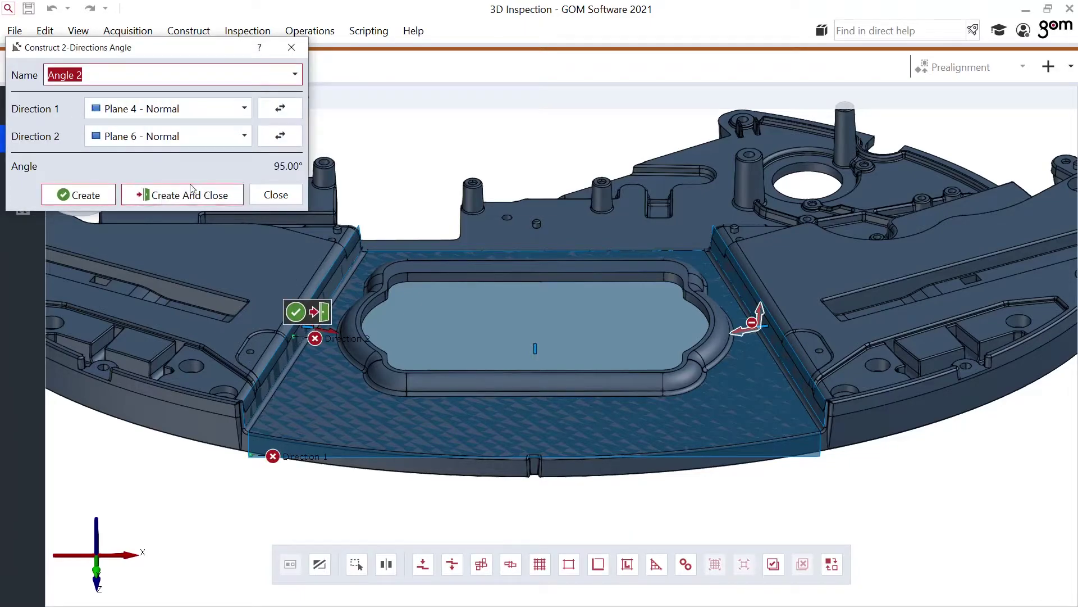
left_click(169, 198)
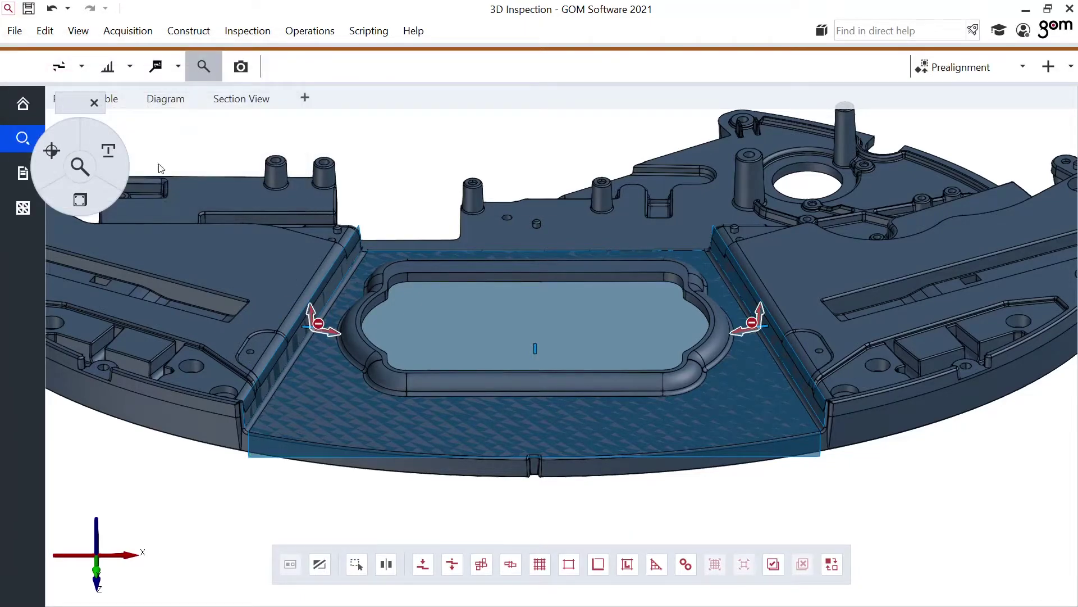
Add an angle check to both angles with a 95° nominal and 0.2° tolerance.
mouse_move(123, 152)
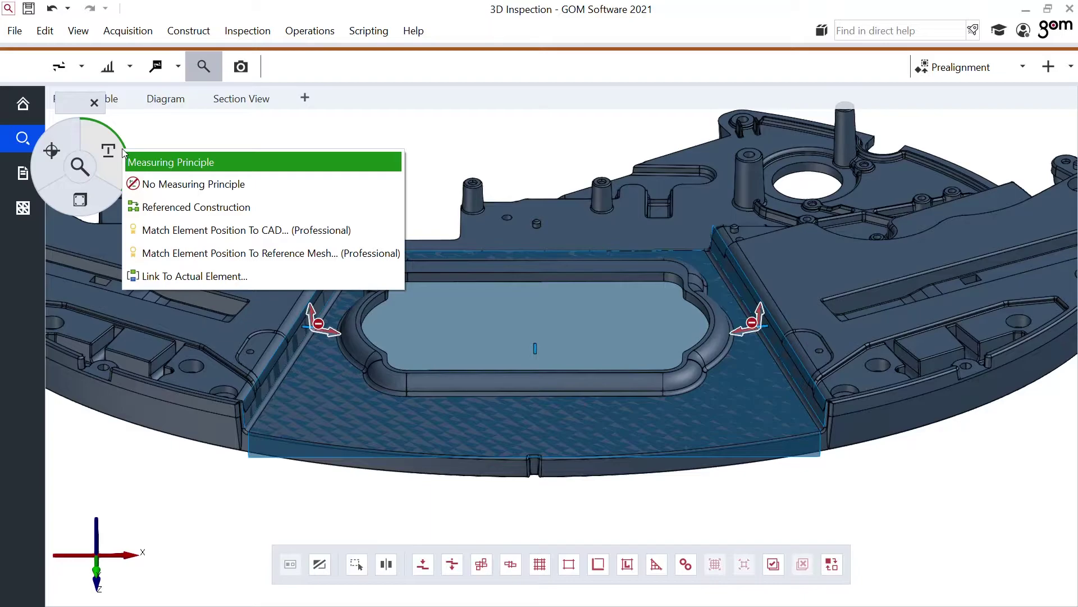
left_click(200, 207)
mouse_move(105, 201)
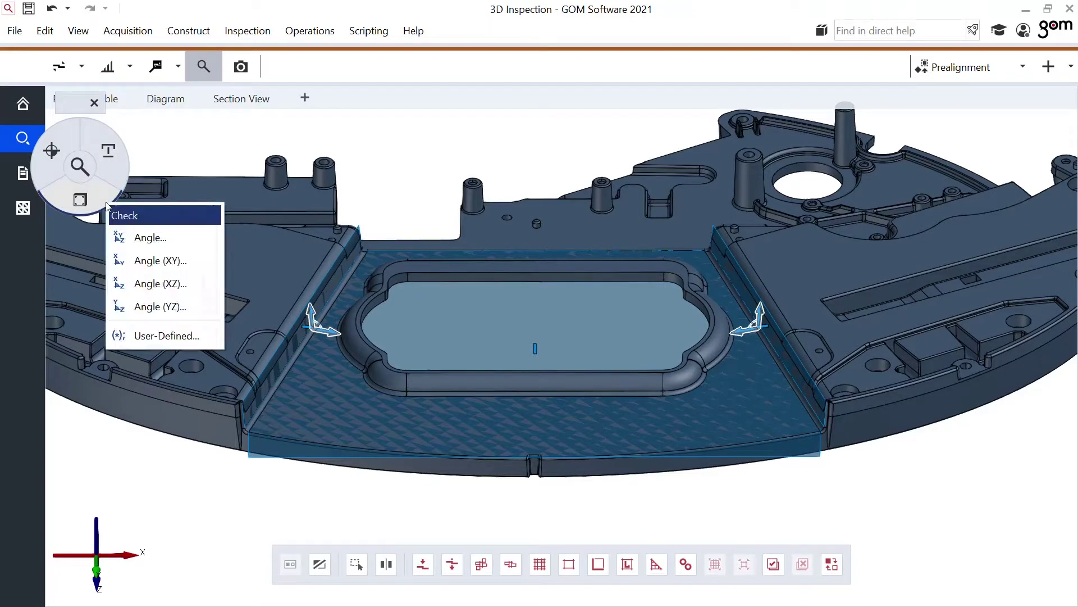
left_click(161, 238)
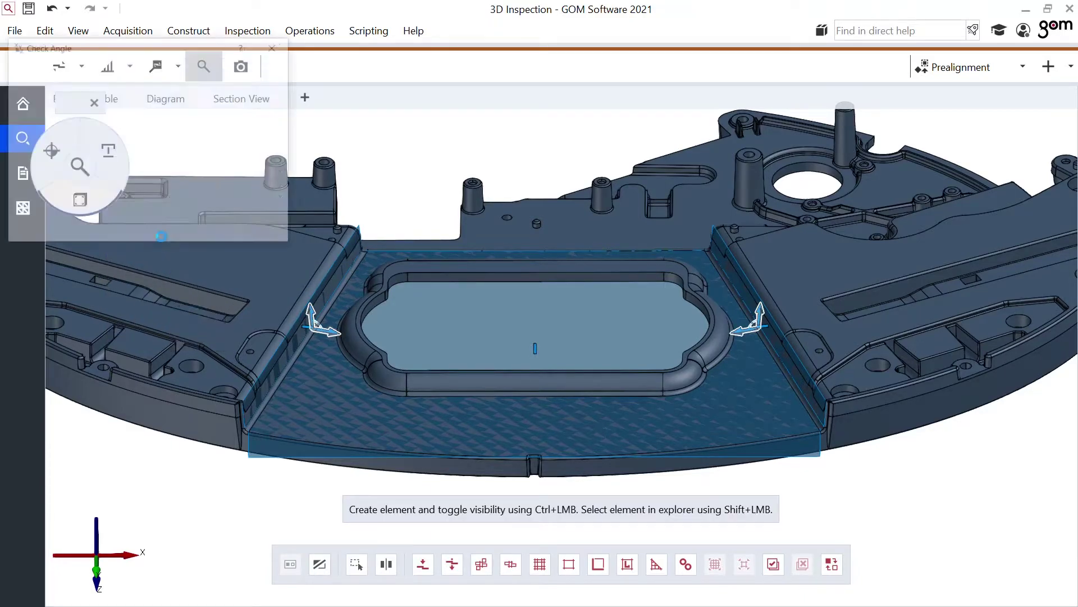
left_click_drag(150, 167, 94, 166)
type(".2")
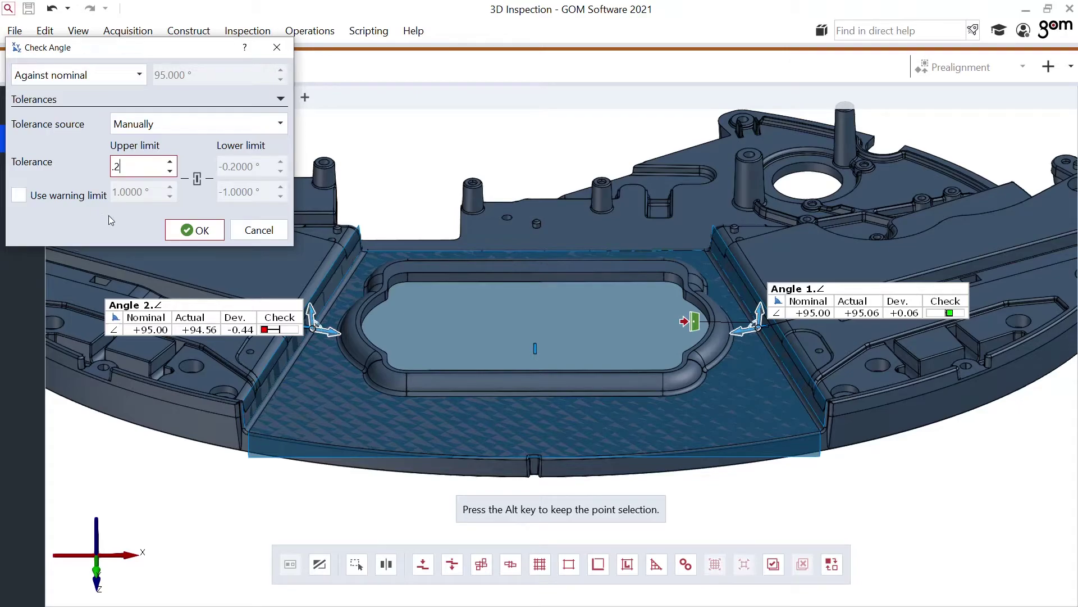
left_click(194, 230)
Move the Angle 1 and Angle 2 result labels above the part and zoom out.
right_click_drag(248, 239, 308, 264)
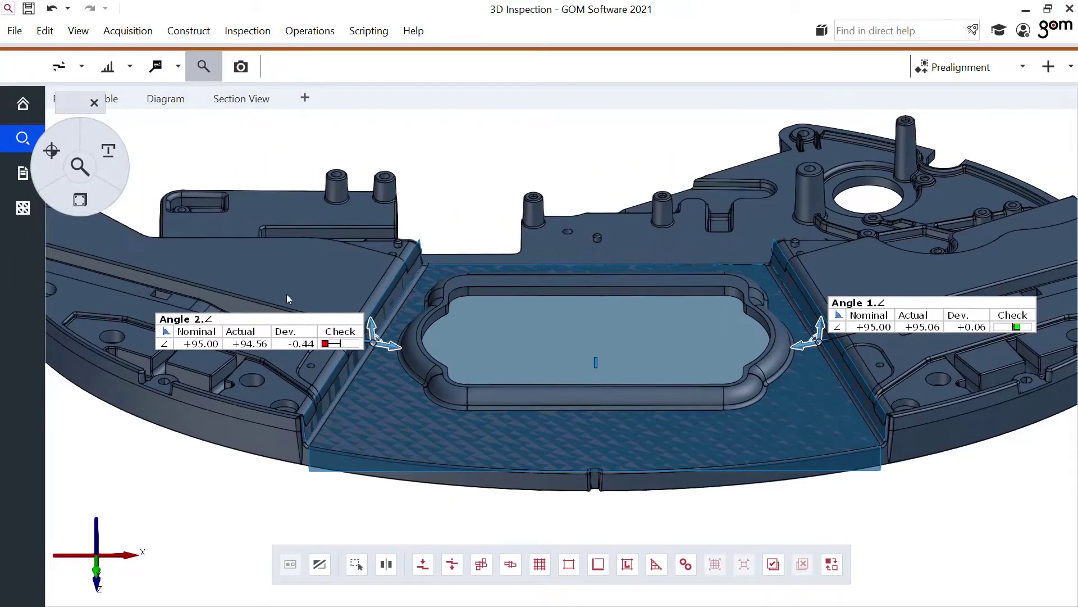
left_click_drag(311, 299, 365, 220)
left_click_drag(868, 298, 807, 206)
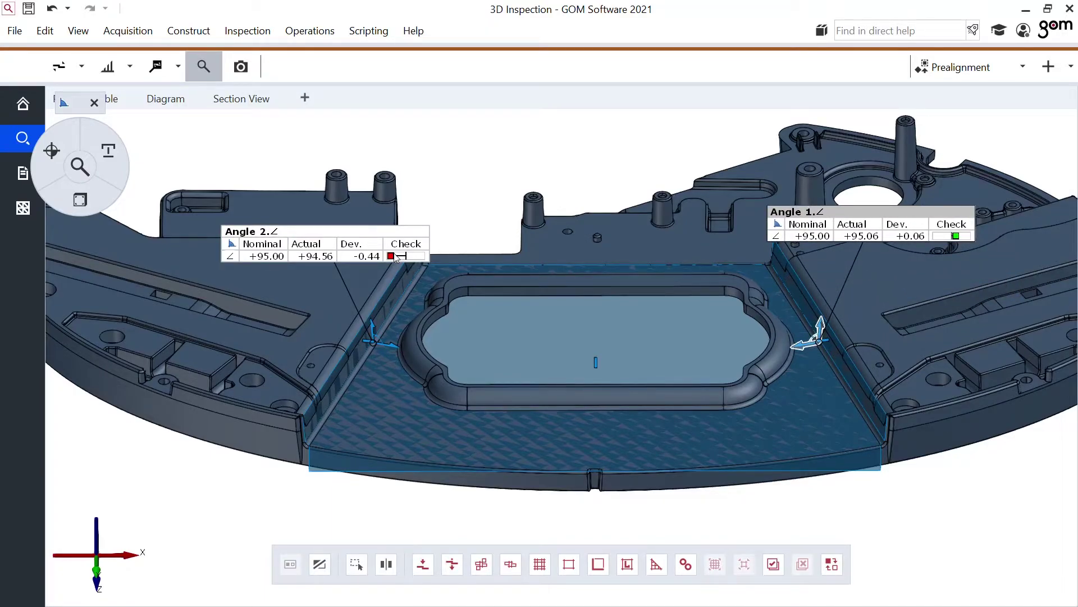
scroll(473, 318, "down", 2)
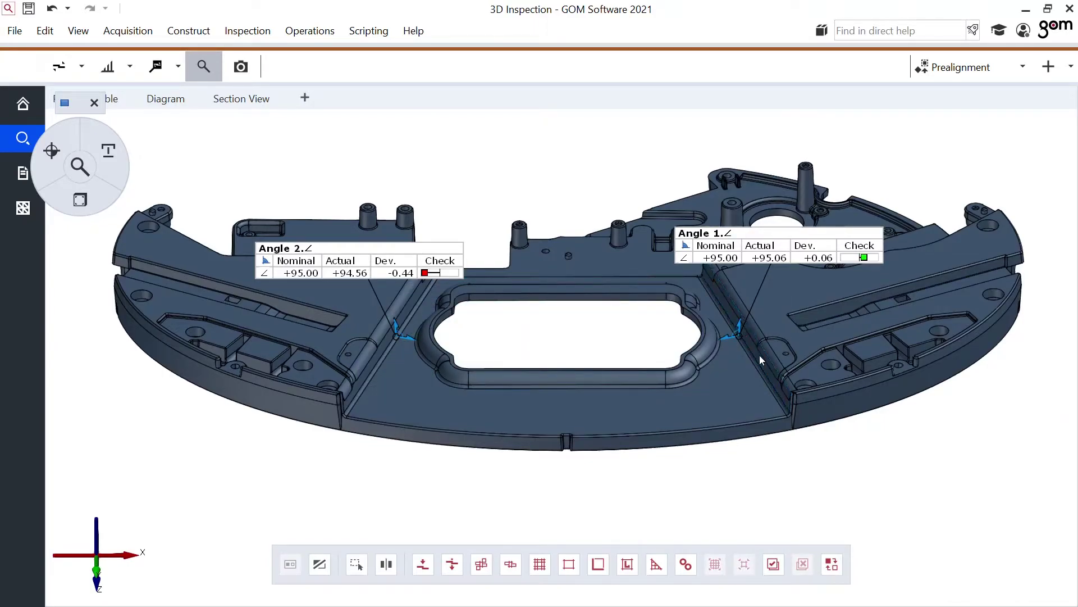
right_click_drag(629, 318, 597, 349)
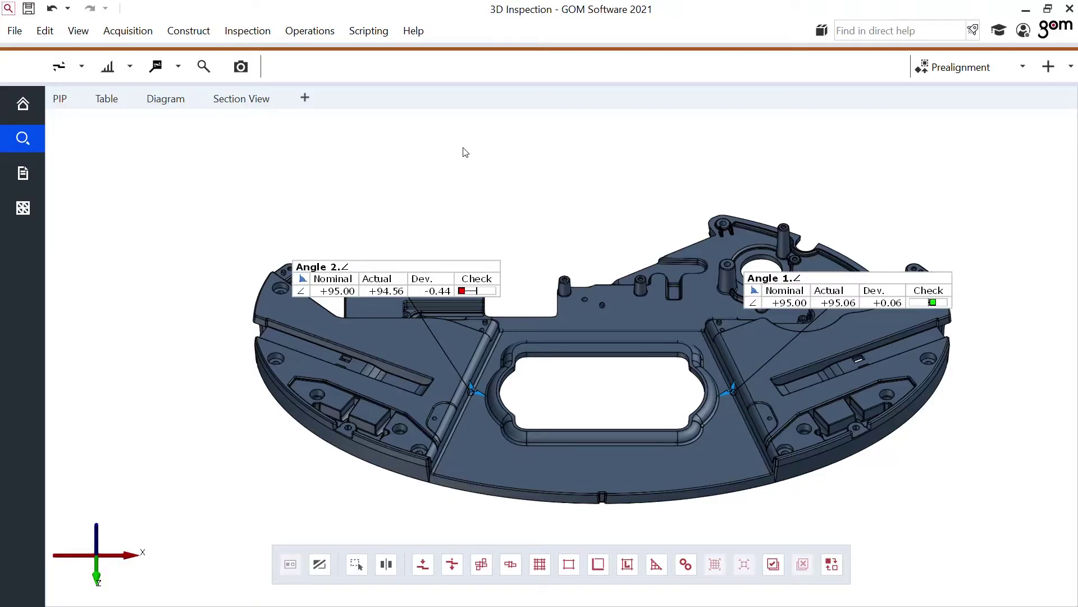
Start an outer disc caliper and pick Point 1 and Point 2 on the part's left and right tips.
left_click(189, 31)
mouse_move(344, 556)
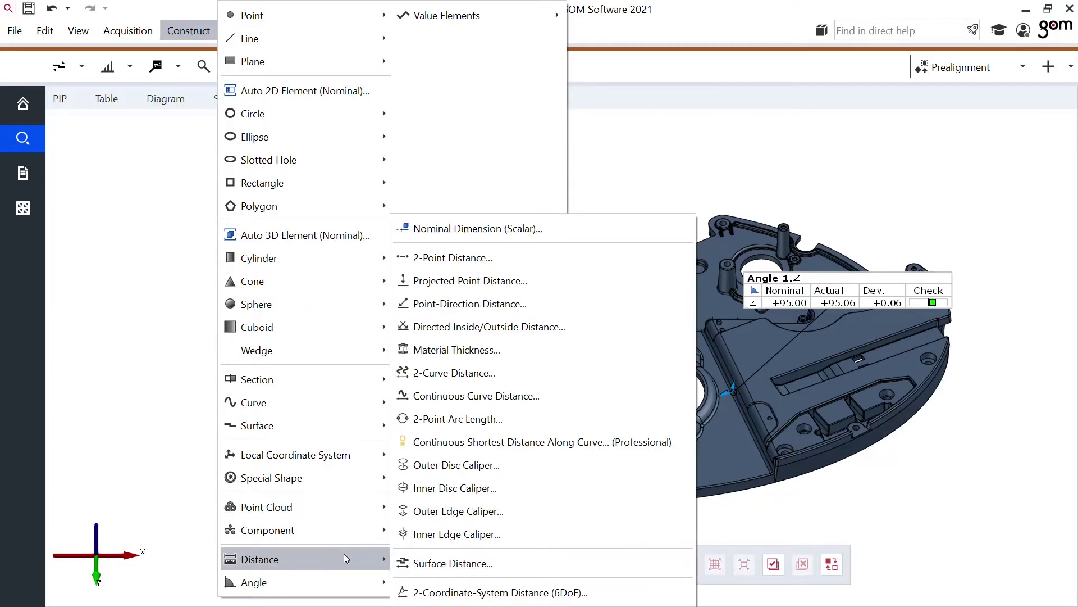
left_click(448, 466)
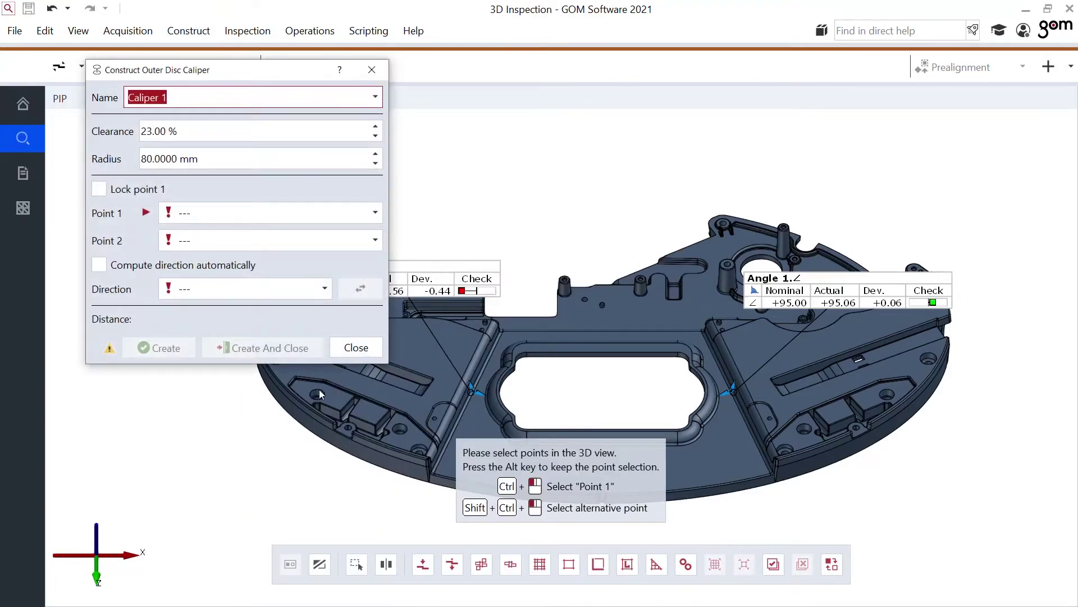
mouse_move(302, 428)
left_mouse_down()
mouse_move(303, 379)
mouse_move(312, 403)
mouse_move(297, 416)
left_mouse_up()
left_click(293, 409, "ctrl")
left_click_drag(536, 437, 911, 450)
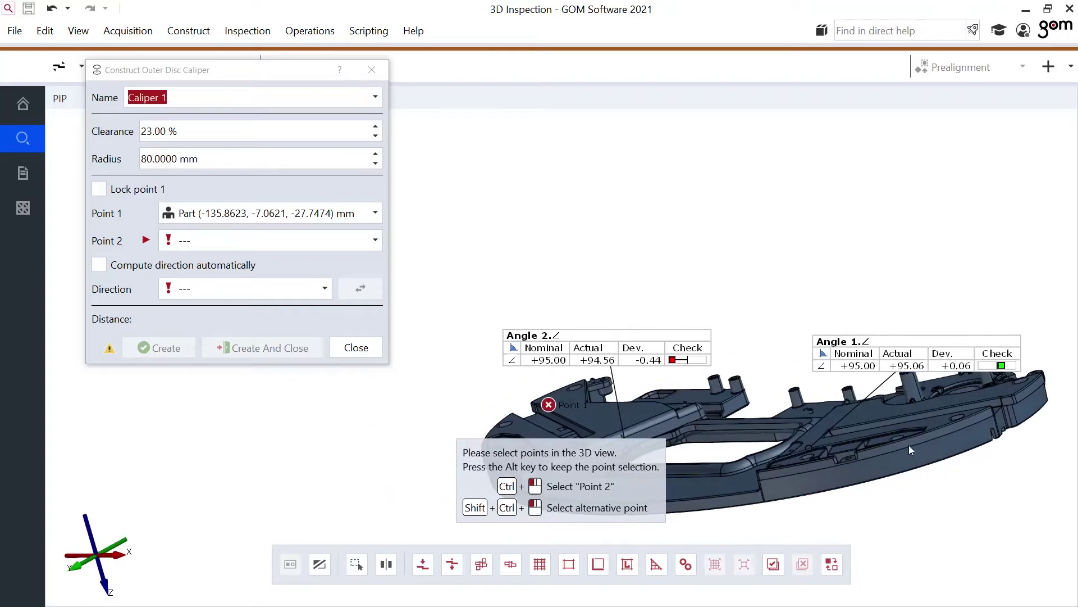
left_click(1025, 396, "ctrl")
Set the caliper direction to X+ and create Distance 3 measuring 272.5928 mm.
left_click_drag(841, 411, 730, 368)
scroll(731, 368, "up", 2)
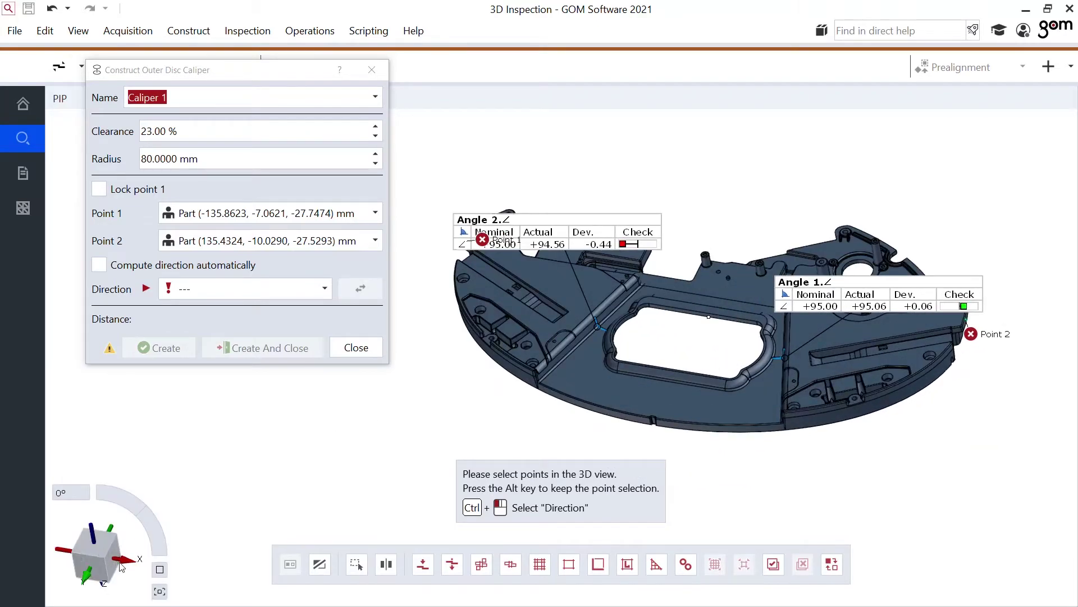
left_click(187, 291)
left_click(185, 346)
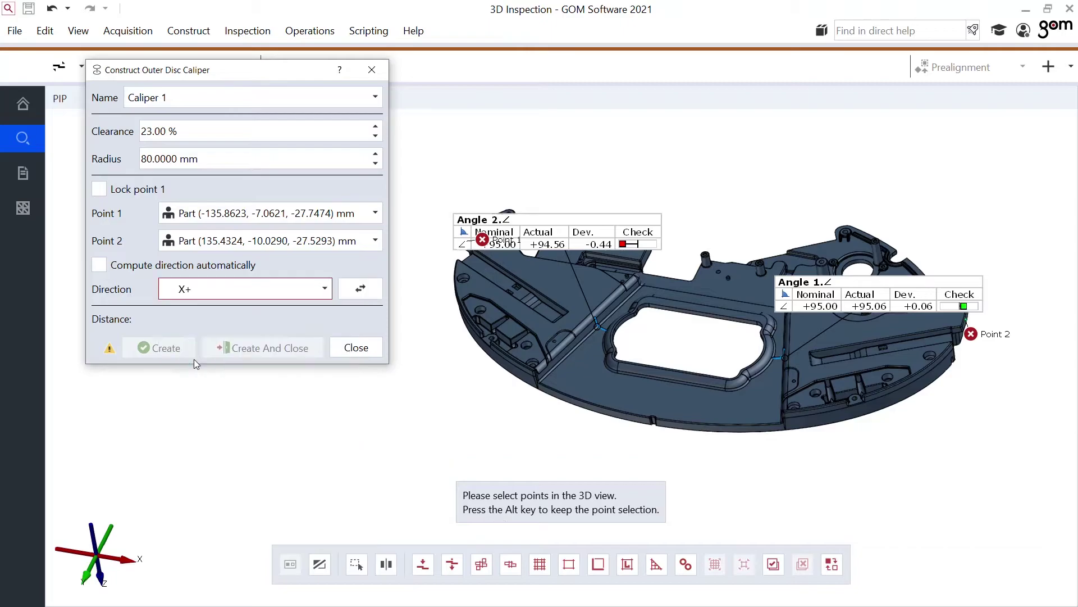
scroll(471, 392, "down", 2)
right_click_drag(549, 393, 627, 377)
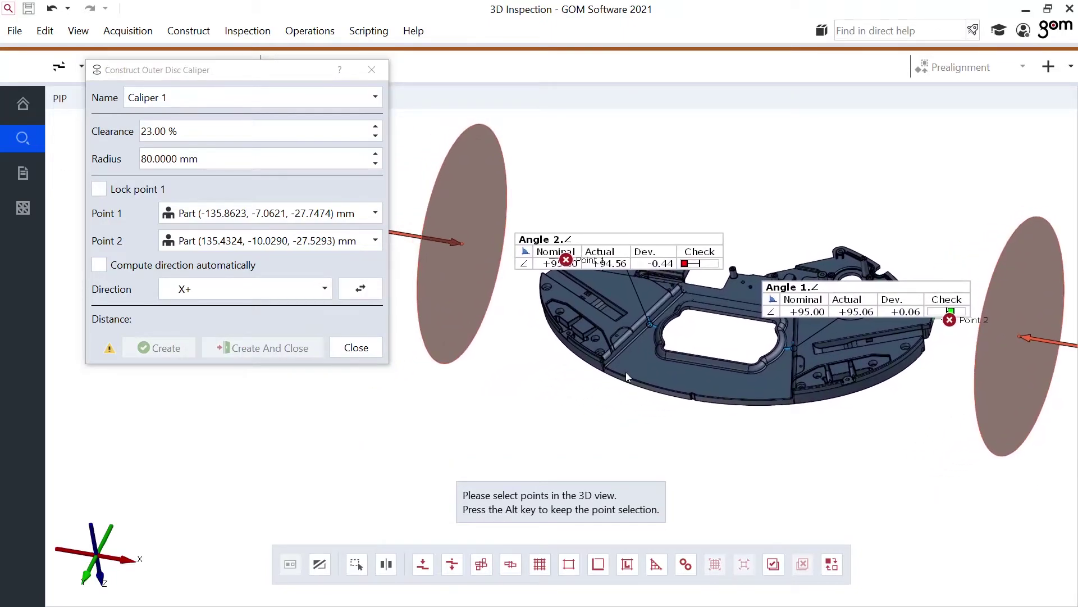
mouse_move(713, 384)
left_mouse_down()
mouse_move(719, 406)
mouse_move(705, 387)
left_mouse_up()
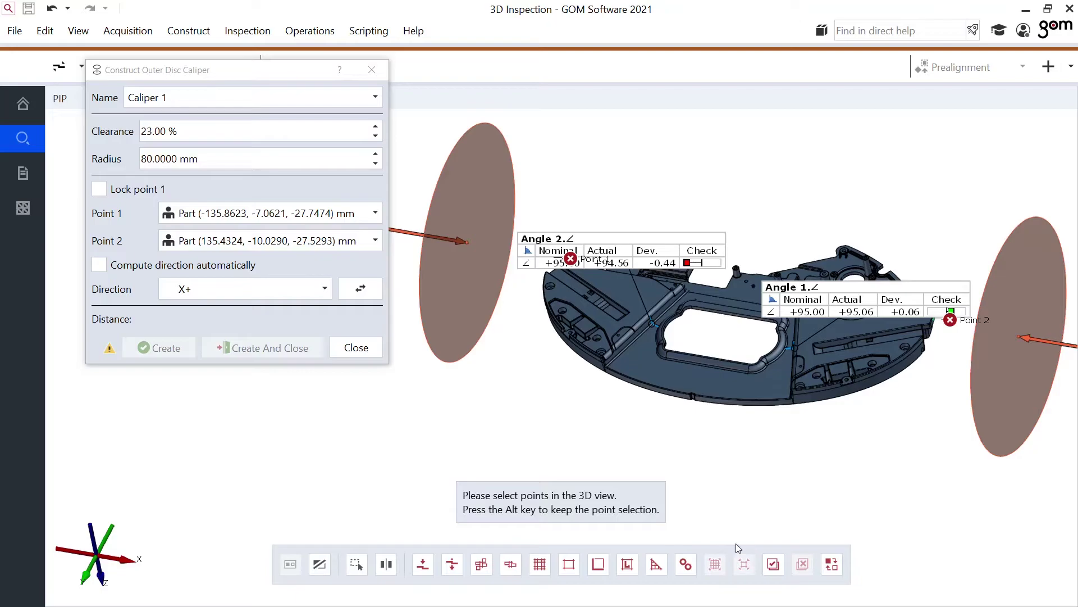
left_click(774, 564)
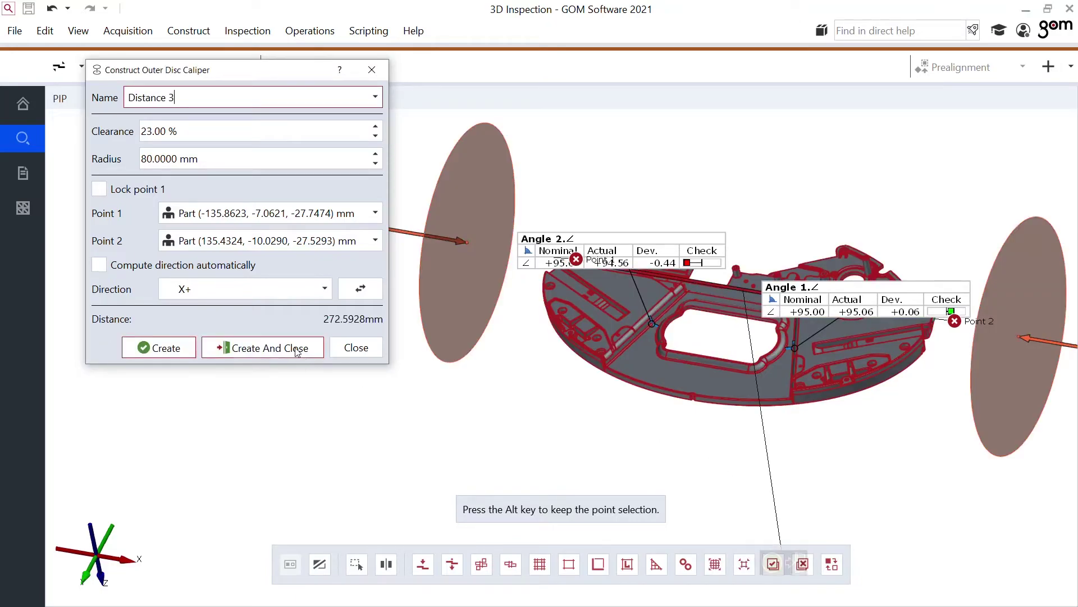
left_click(298, 350)
scroll(662, 362, "up", 3)
left_click_drag(686, 344, 494, 407)
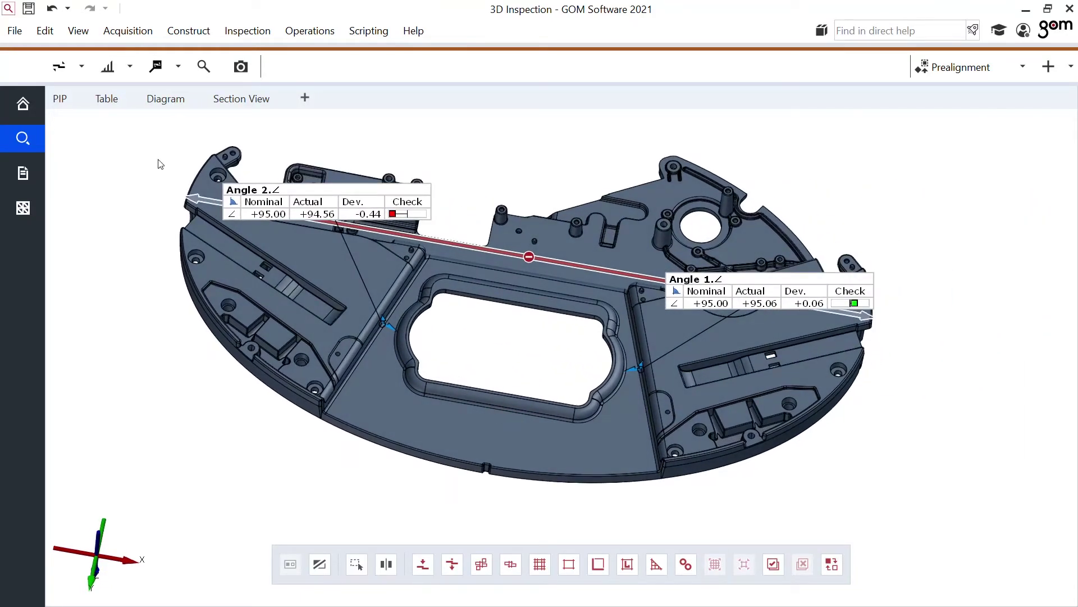
Add a Distance (X) check with 0.2 mm tolerance to Distance 3, giving Distance 3.LX at −0.157 mm.
right_click(91, 169)
left_click(159, 214)
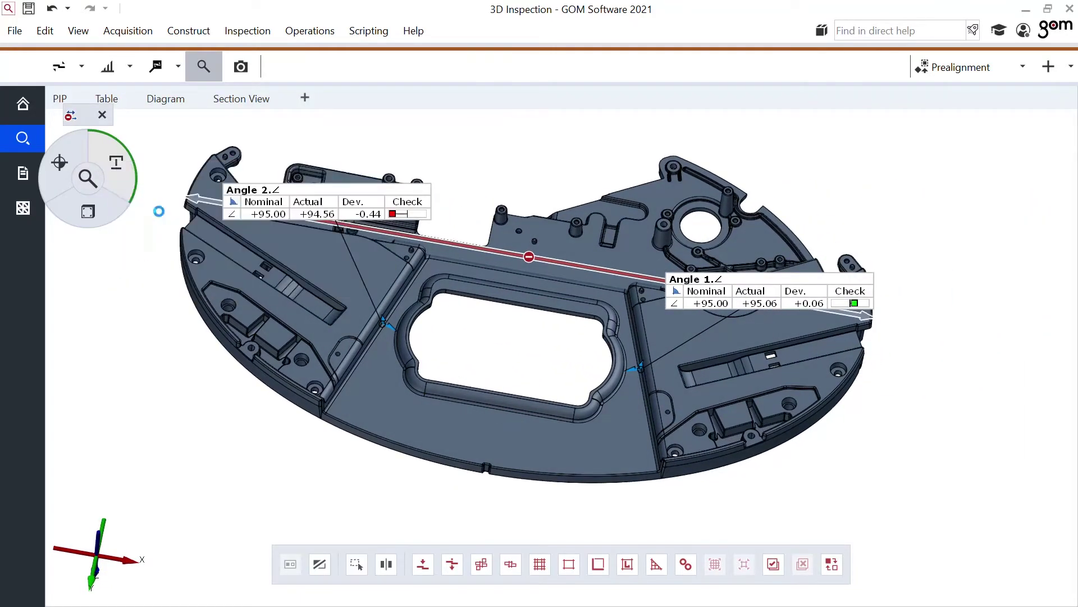
left_click(126, 215)
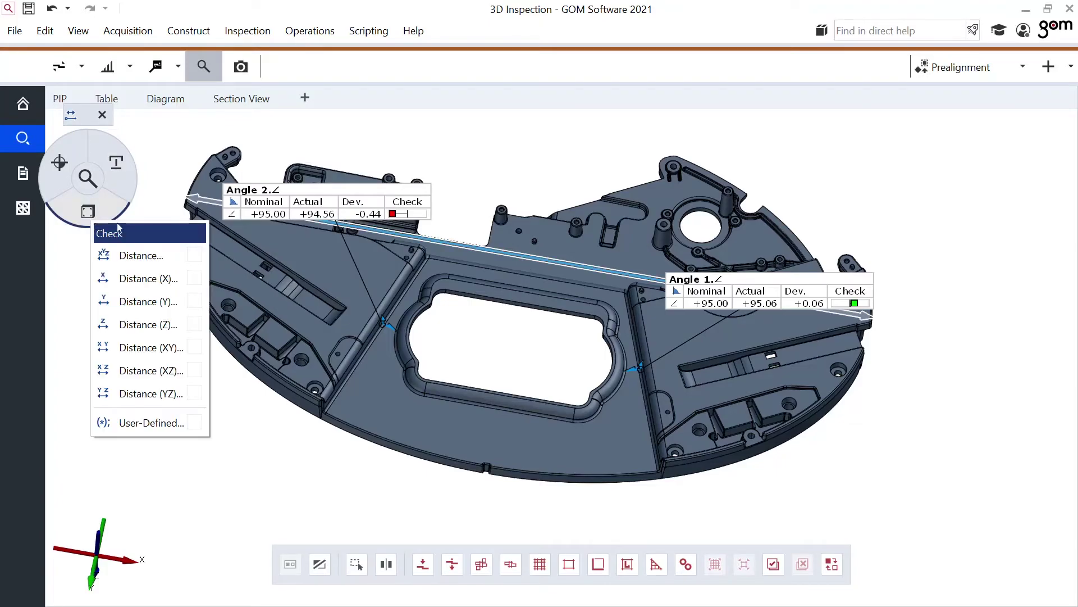
left_click(149, 280)
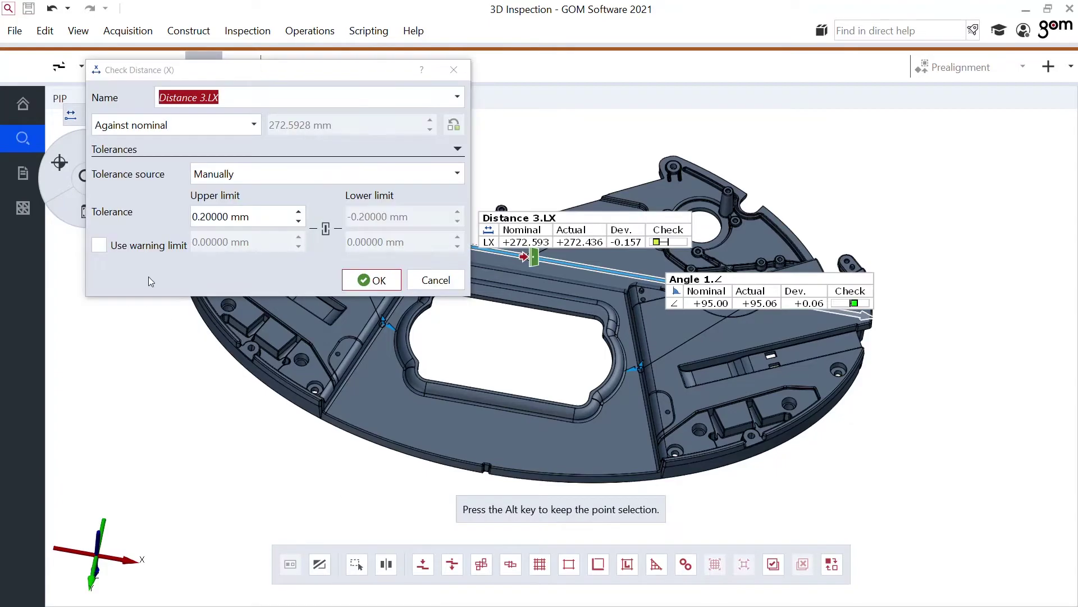
left_click(374, 281)
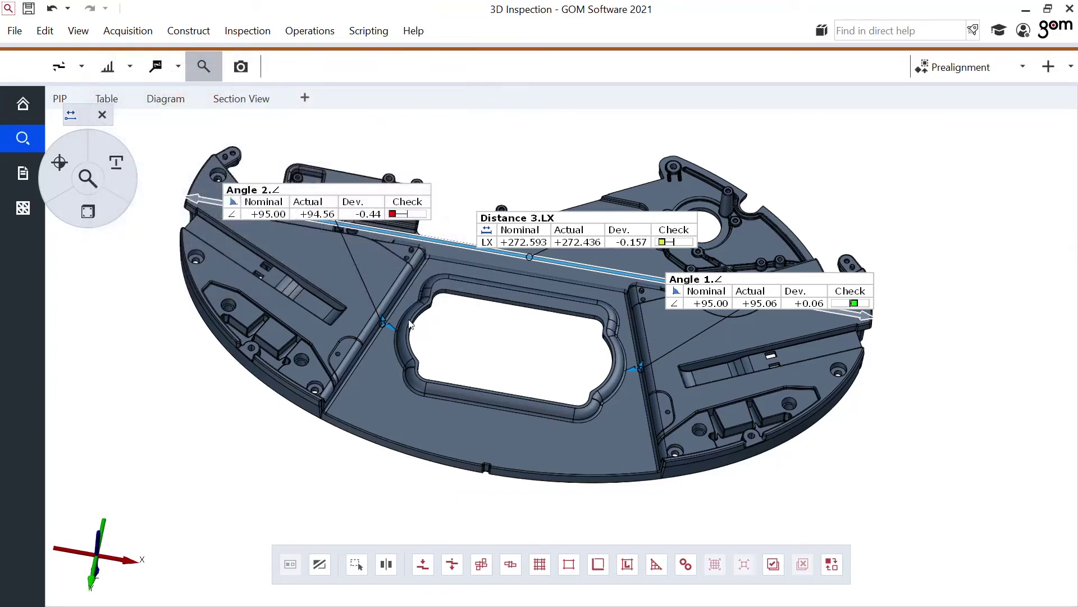
left_click_drag(533, 355, 611, 342)
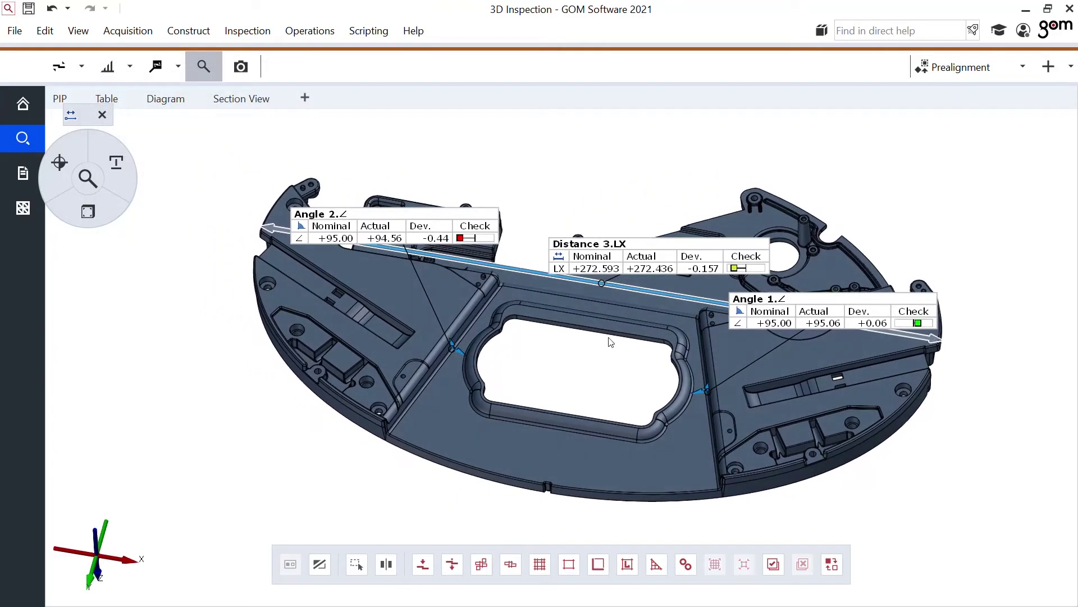
Move the Distance 3.LX dimension above the part and start a report page from this view.
left_click_drag(603, 285, 632, 176)
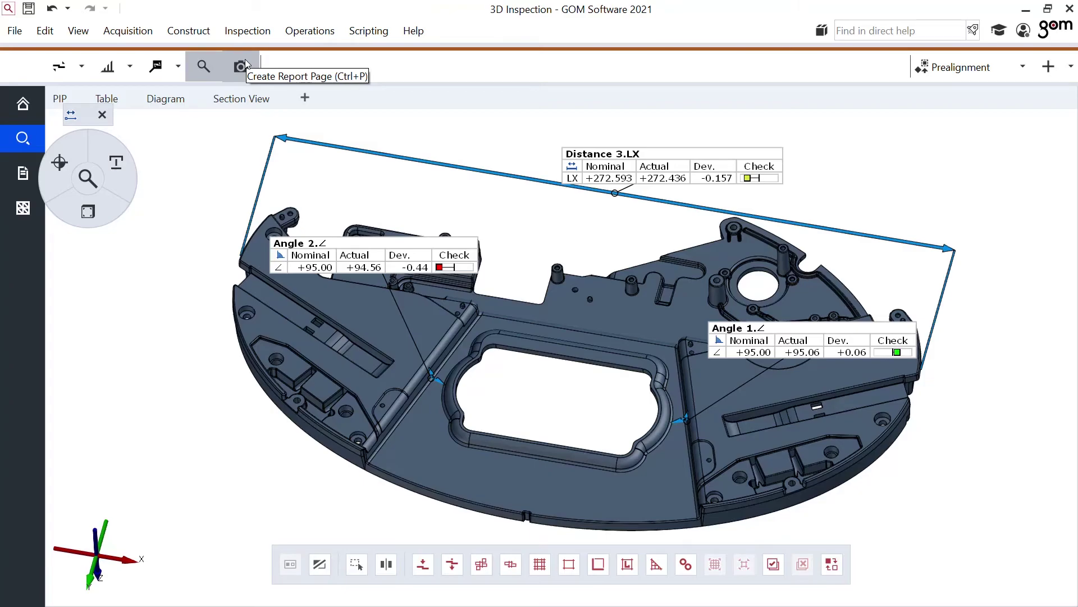
left_click(242, 66)
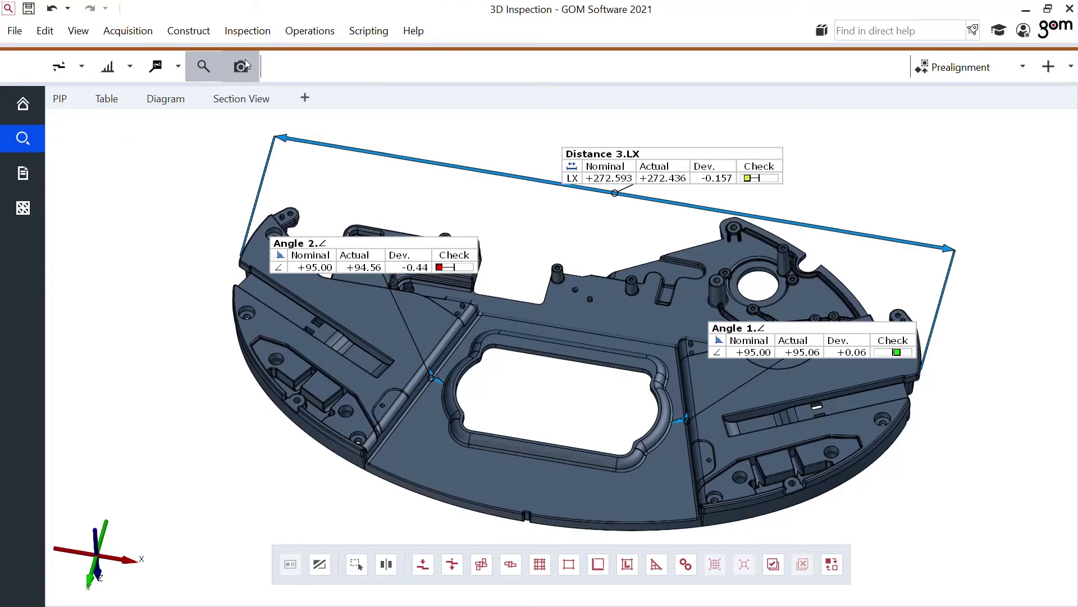